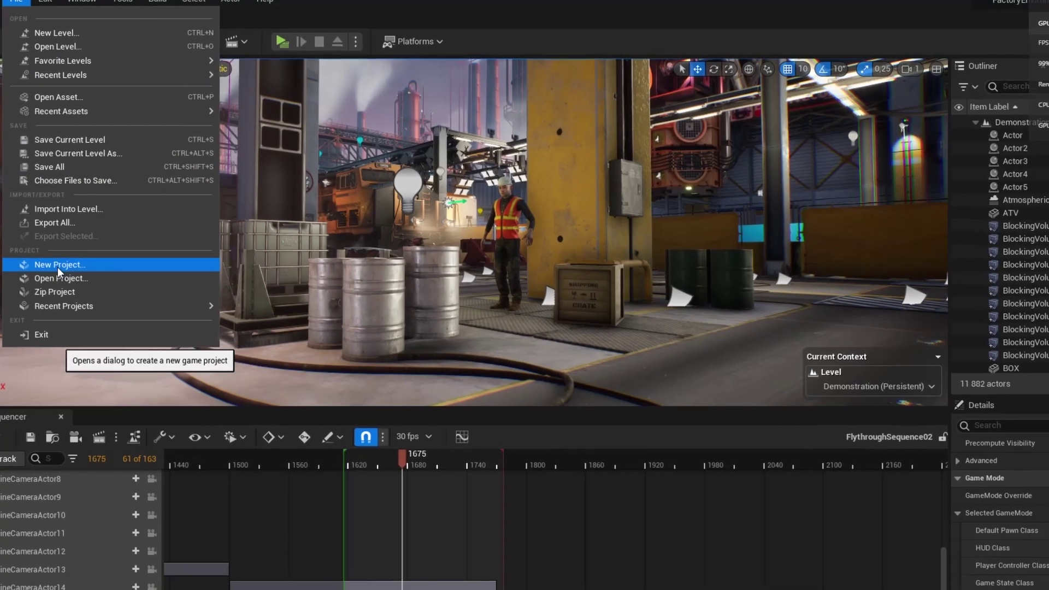
# Dismiss the File menu and expand the GM_Factory game mode list in World Settings
pyautogui.click(58, 267)
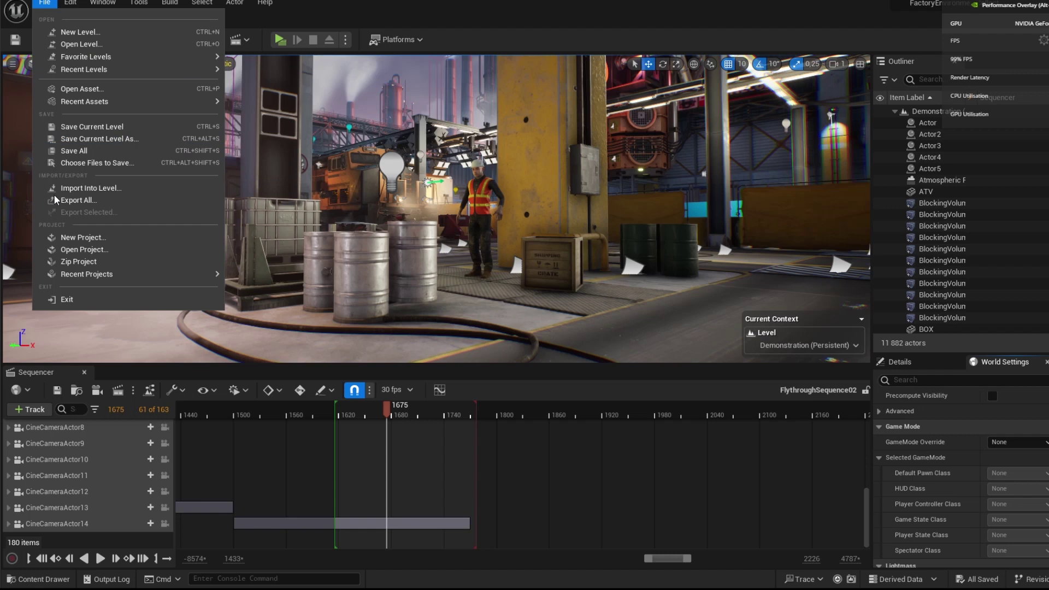
pyautogui.click(81, 238)
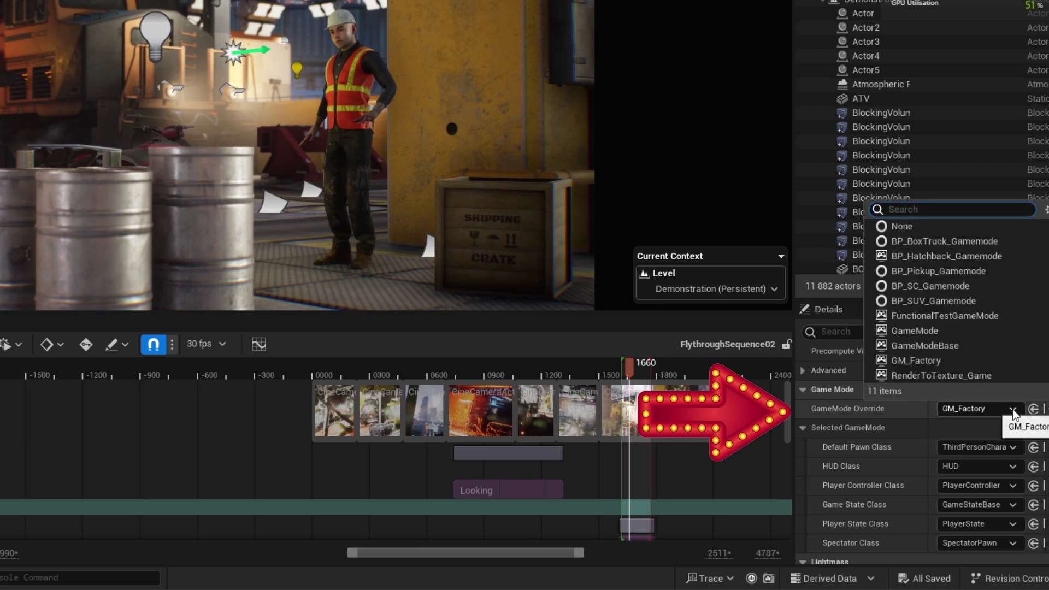
# Set the level's GameMode Override to None and confirm Render Movie Settings also uses None
pyautogui.click(904, 227)
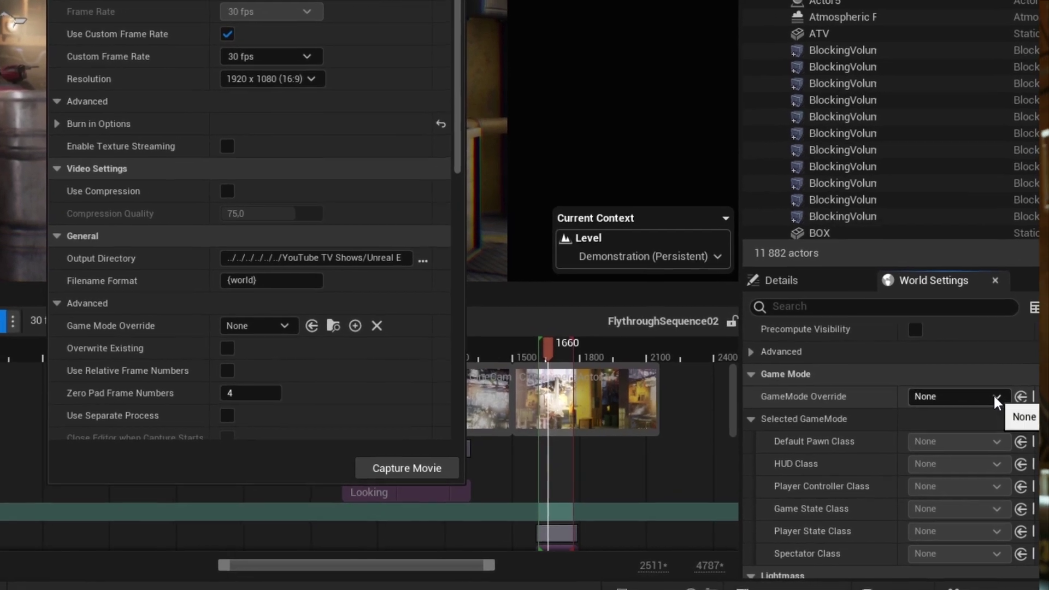
pyautogui.click(1039, 443)
pyautogui.click(968, 383)
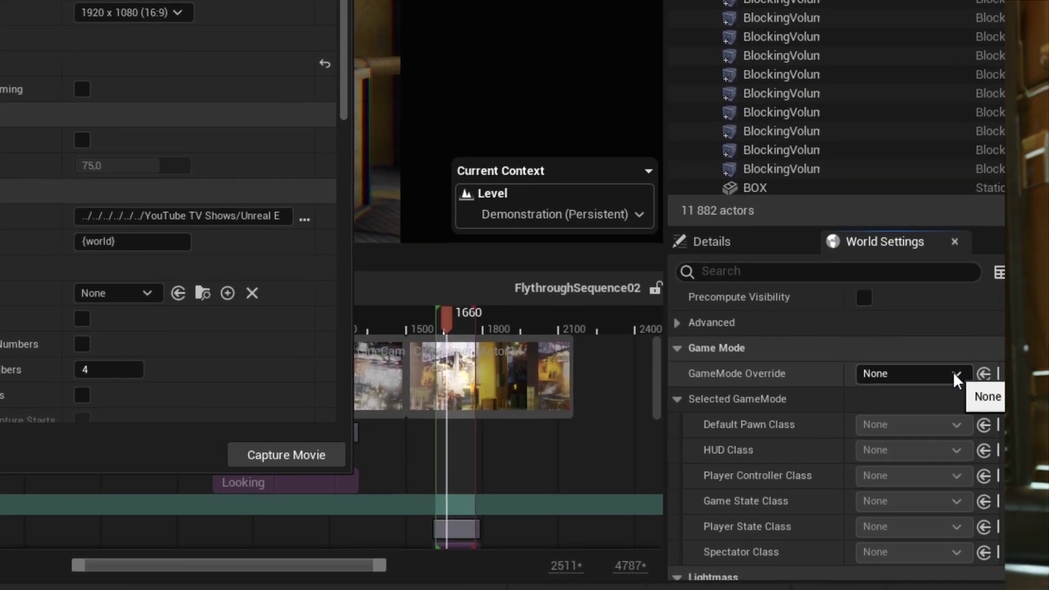